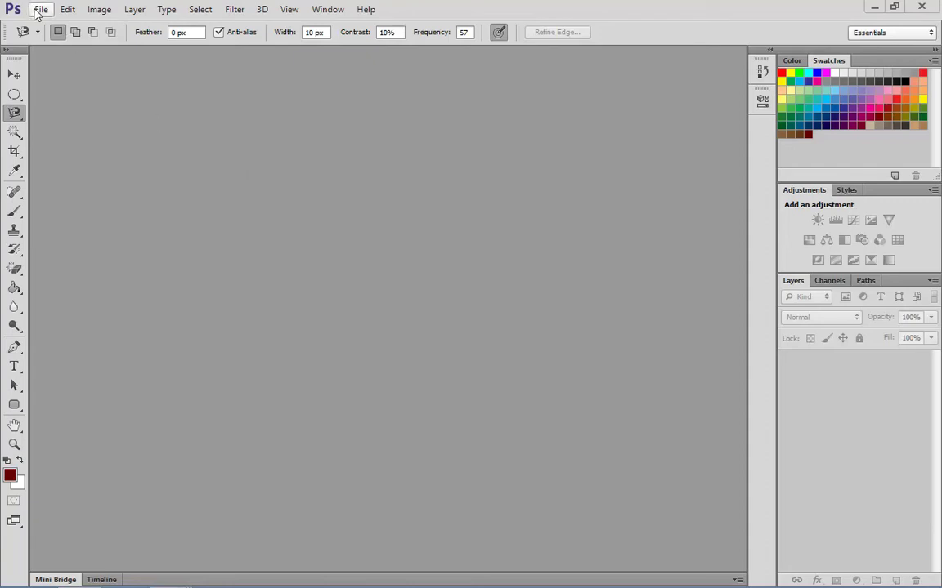
- Open the snowboarder picture MP900441154.JPG from My Pictures using the Camera Raw format
{"action": "left_click", "coordinate": [40, 10]}
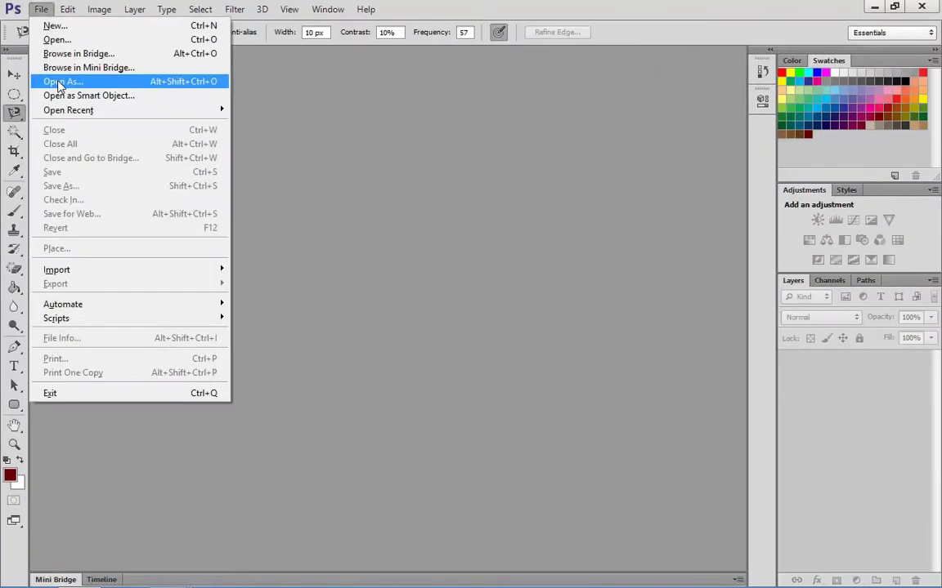
{"action": "left_click", "coordinate": [60, 83]}
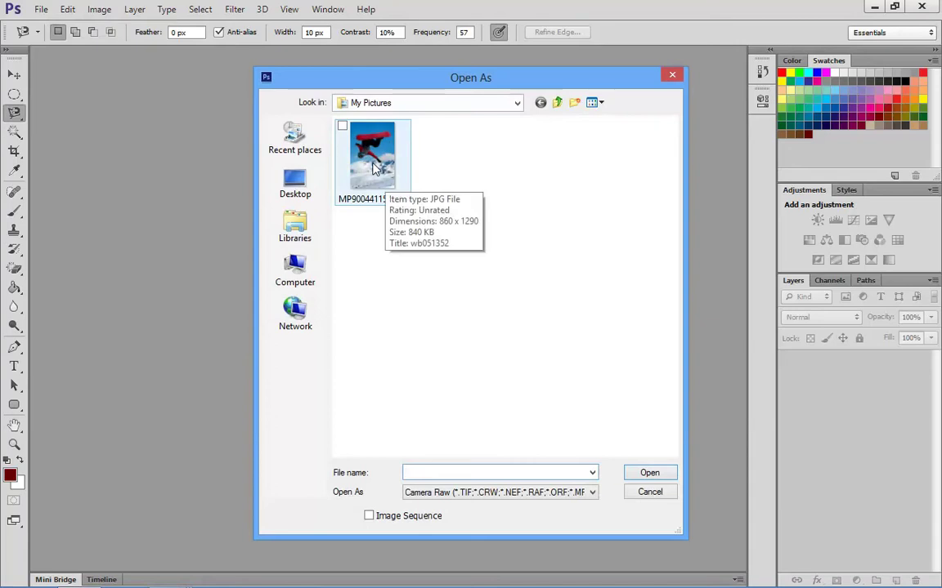
{"action": "left_click", "coordinate": [374, 168]}
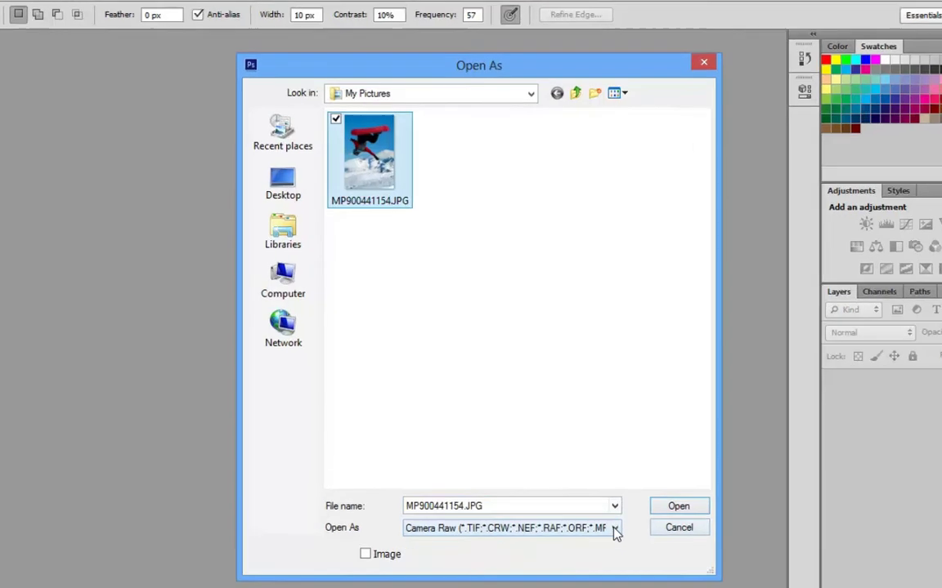
{"action": "left_click", "coordinate": [592, 492]}
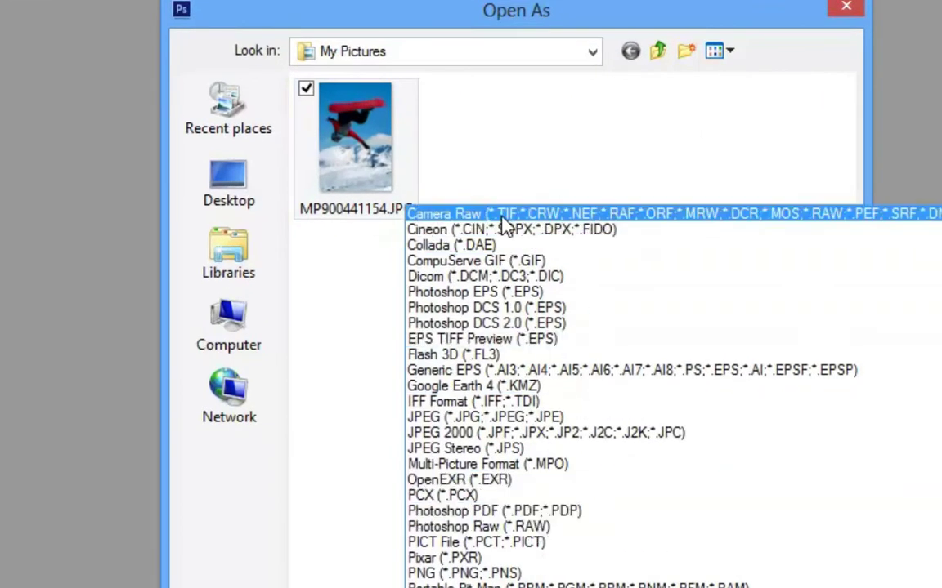
{"action": "left_click", "coordinate": [478, 217]}
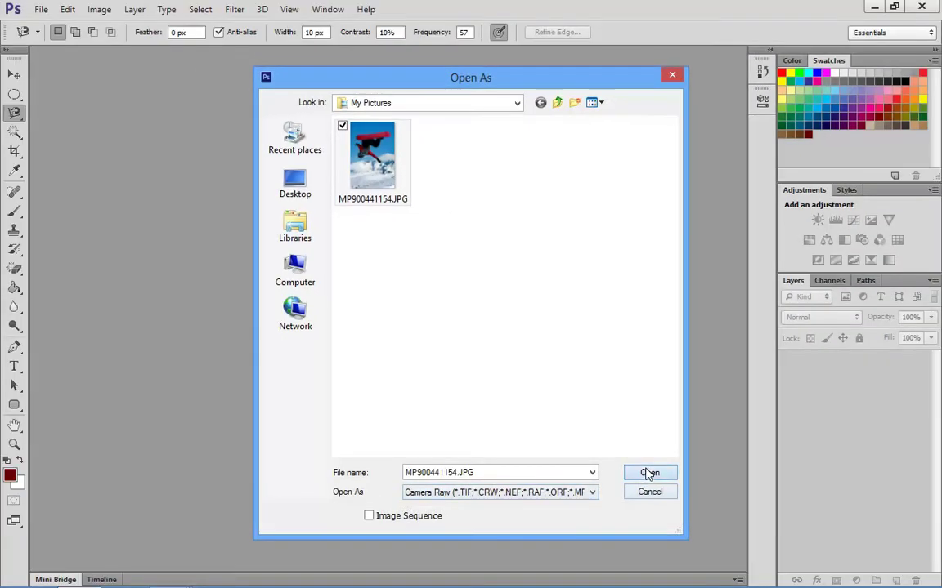
{"action": "left_click", "coordinate": [649, 475]}
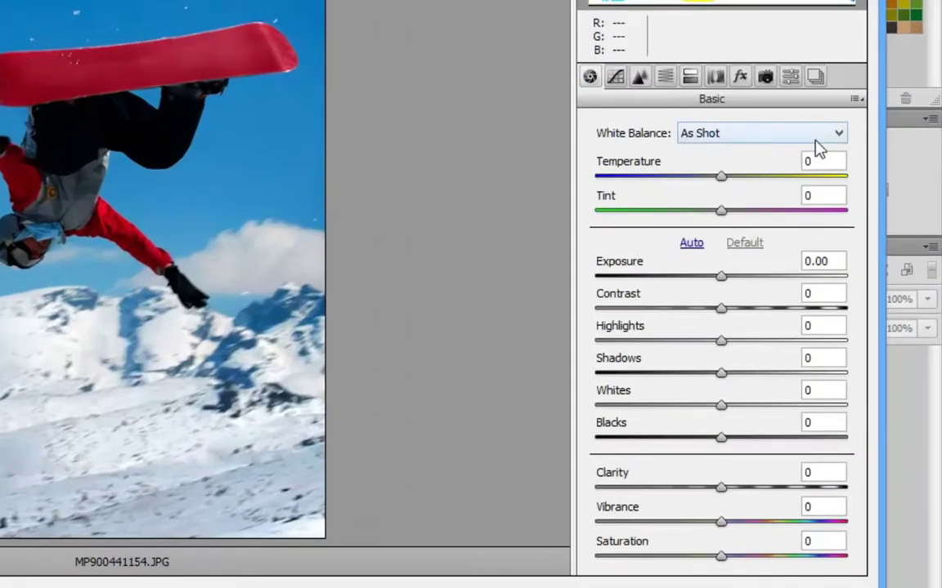
- Try Auto white balance and a custom temperature of +31 with tint +49, and restore the white balance to As Shot
{"action": "left_click", "coordinate": [835, 135]}
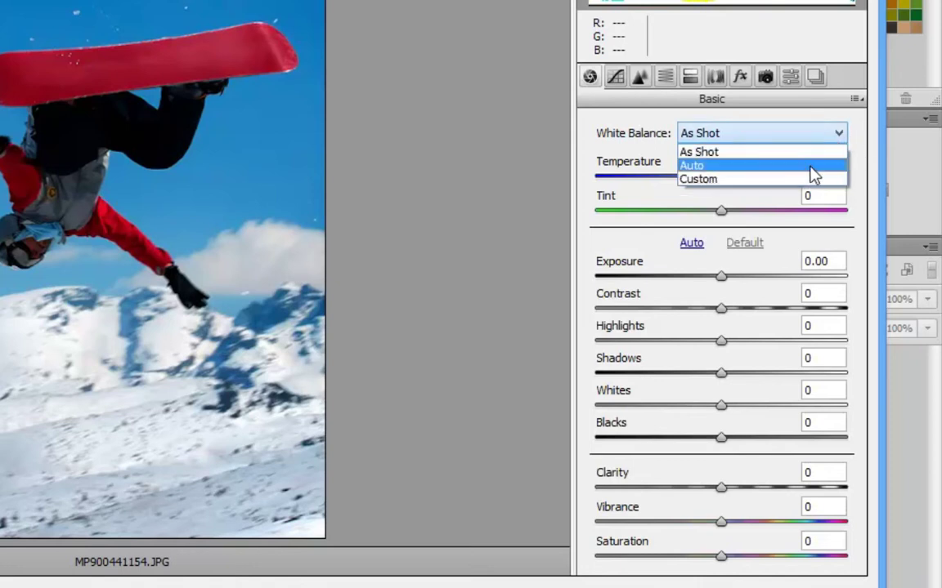
{"action": "left_click", "coordinate": [808, 167]}
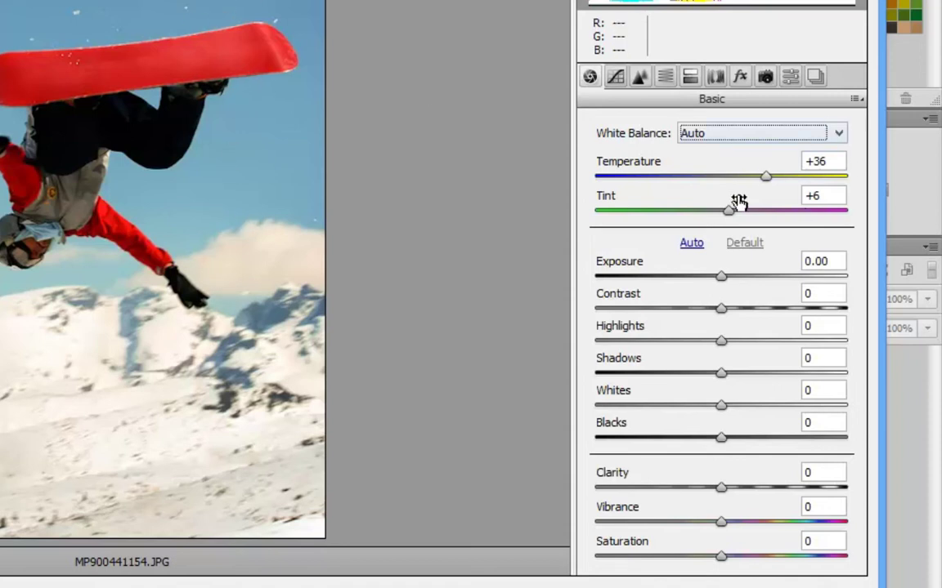
{"action": "mouse_move", "coordinate": [769, 175]}
{"action": "left_mouse_down"}
{"action": "mouse_move", "coordinate": [616, 185]}
{"action": "mouse_move", "coordinate": [765, 190]}
{"action": "left_mouse_up"}
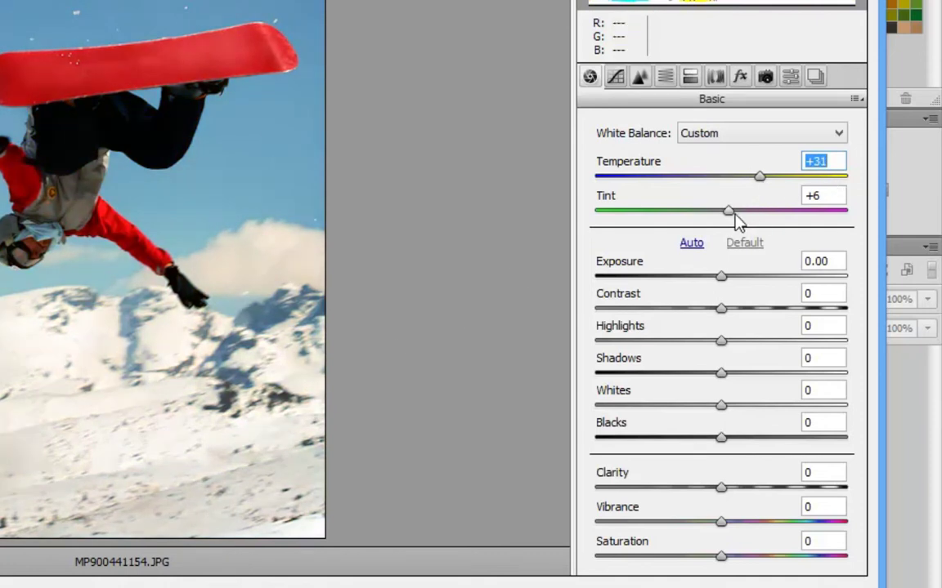
{"action": "left_click_drag", "start_coordinate": [728, 214], "coordinate": [781, 221]}
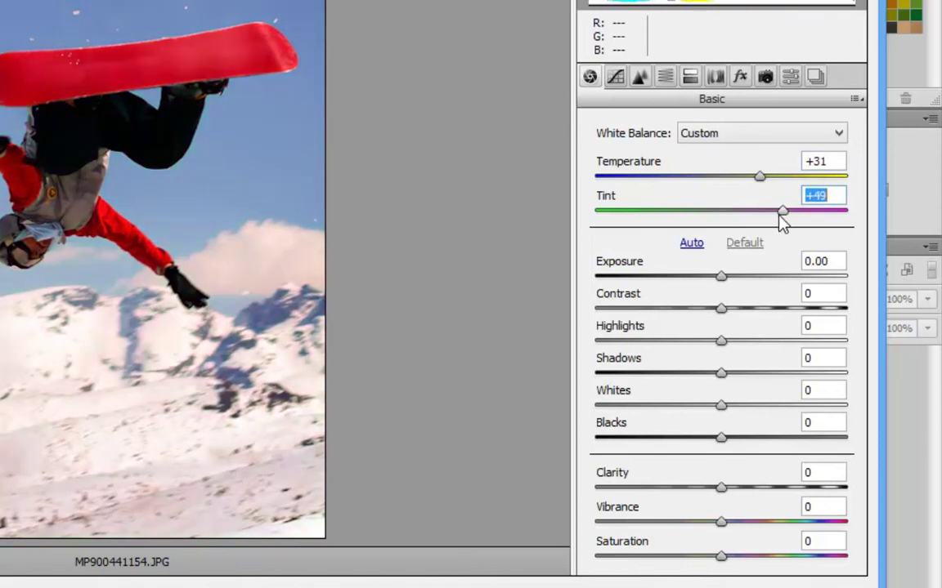
{"action": "left_click", "coordinate": [838, 134]}
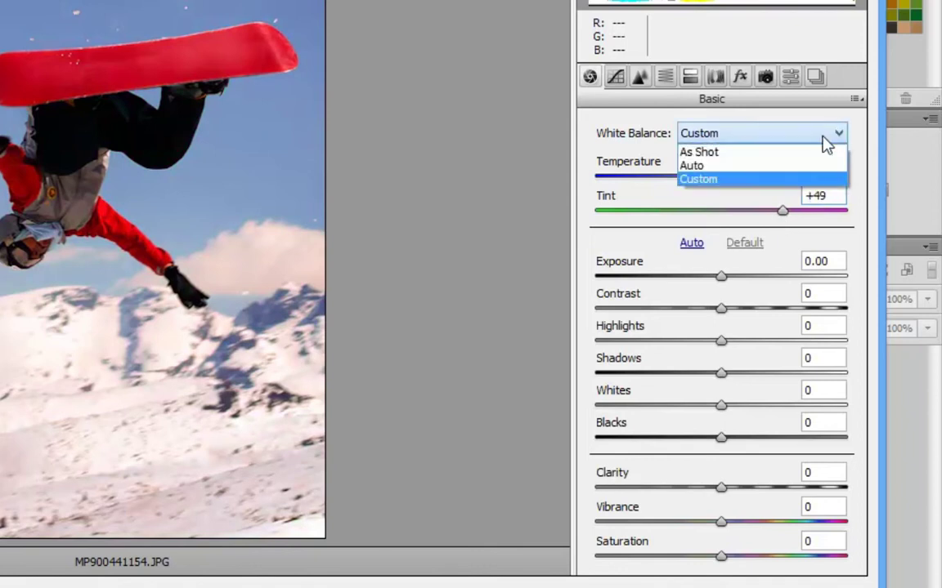
{"action": "left_click", "coordinate": [791, 165]}
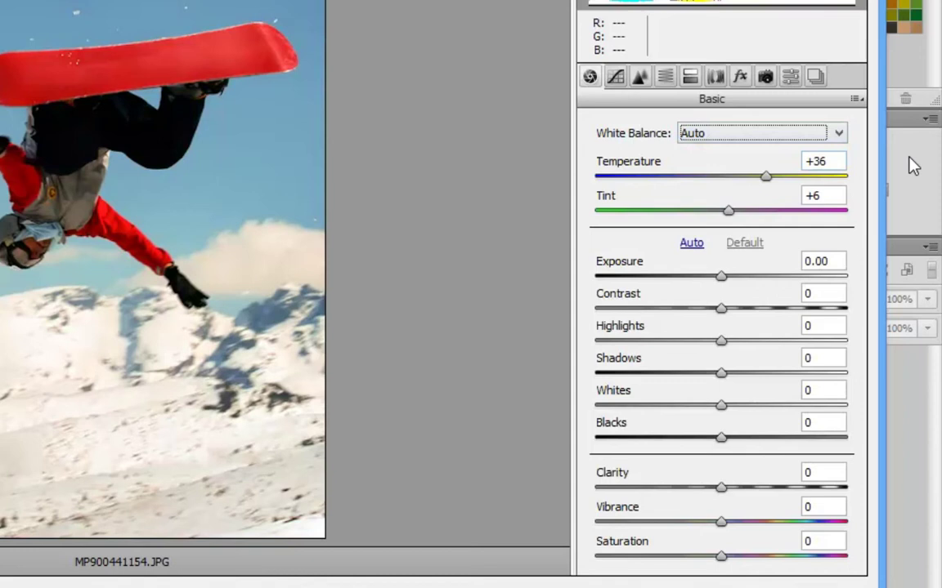
{"action": "left_click", "coordinate": [837, 134]}
{"action": "left_click", "coordinate": [786, 152]}
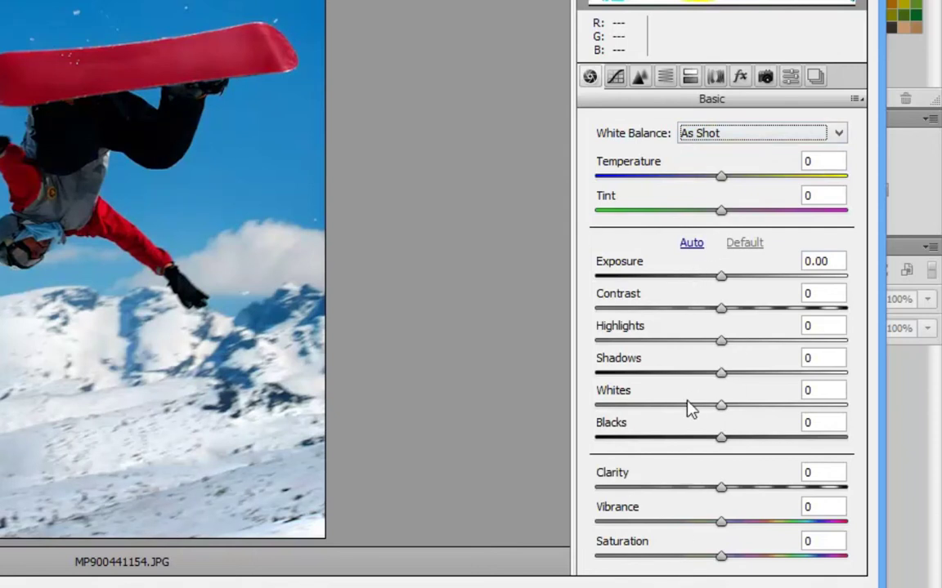
- Try the automatic tone adjustments and reset the tone settings to default
{"action": "left_click", "coordinate": [693, 243]}
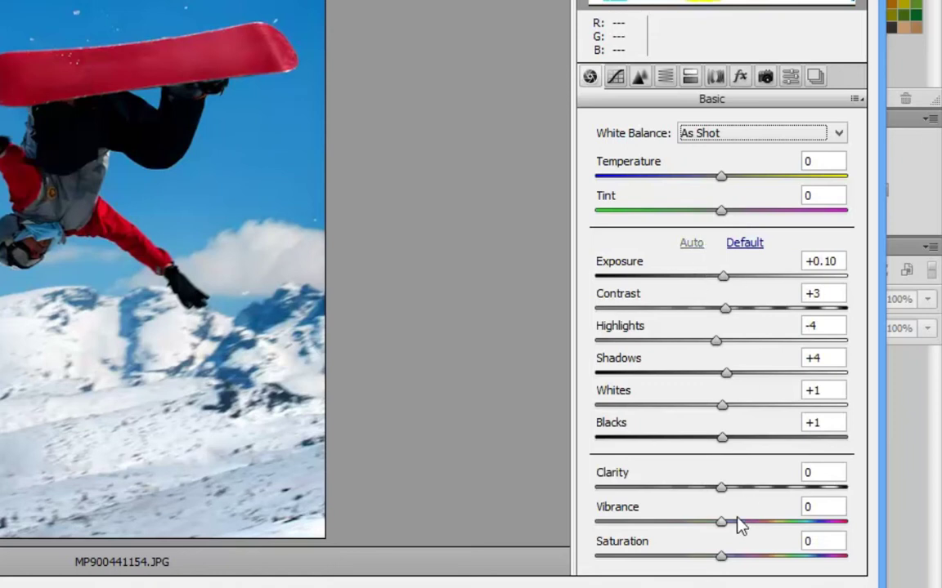
{"action": "left_click", "coordinate": [757, 245]}
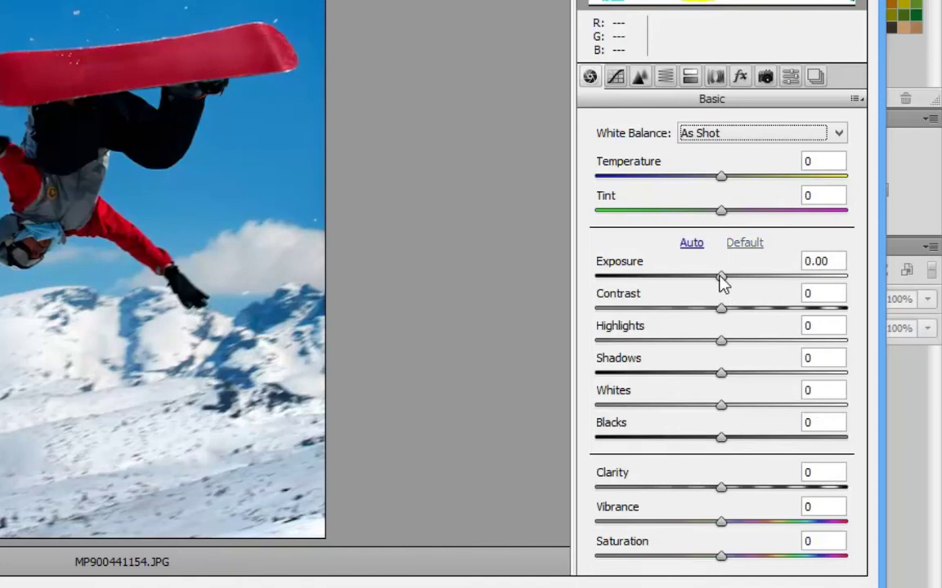
- Set the photo's contrast to +2, highlights to +73, shadows to +44 and exposure to -0.40
{"action": "left_click_drag", "start_coordinate": [722, 280], "coordinate": [719, 314]}
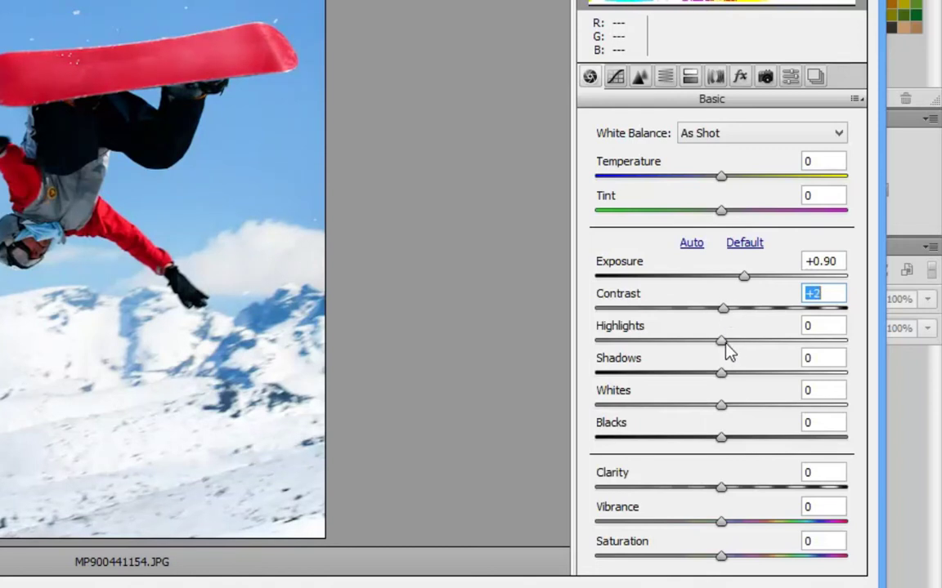
{"action": "left_click_drag", "start_coordinate": [719, 348], "coordinate": [811, 345]}
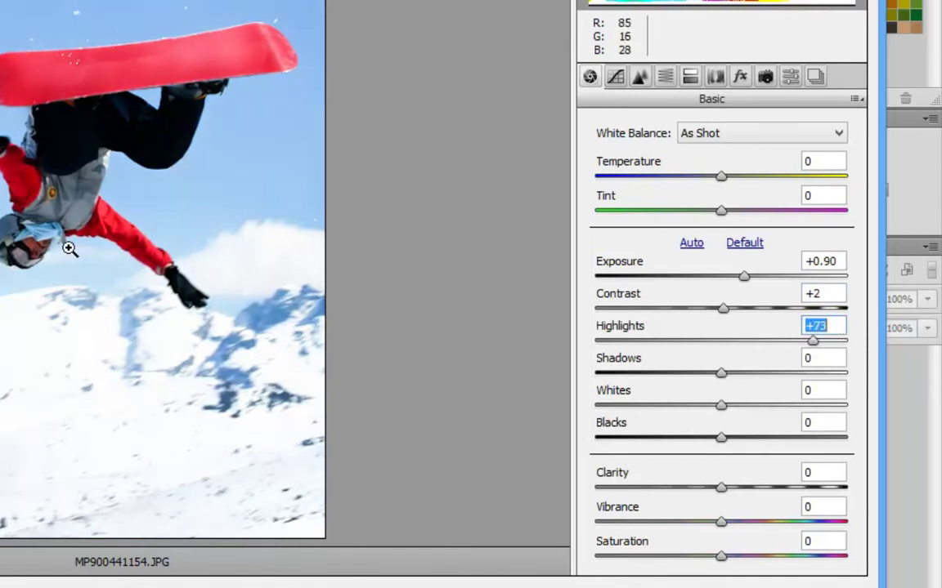
{"action": "left_click_drag", "start_coordinate": [722, 373], "coordinate": [775, 375]}
{"action": "left_click_drag", "start_coordinate": [746, 282], "coordinate": [716, 278]}
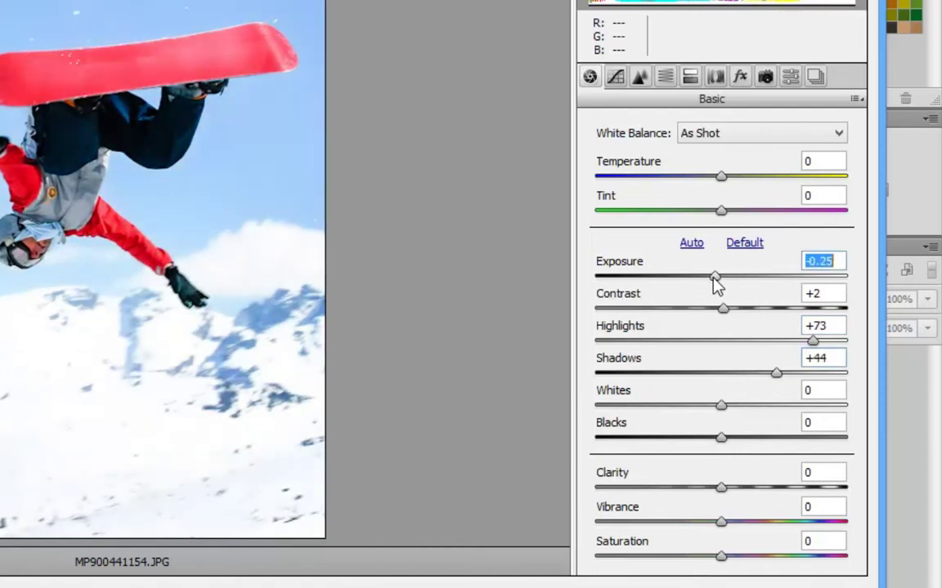
- Set the photo's whites to -4 and blacks to +50, and raise the shadows to +55
{"action": "left_click", "coordinate": [721, 407]}
{"action": "left_click_drag", "start_coordinate": [722, 409], "coordinate": [784, 445]}
{"action": "left_click_drag", "start_coordinate": [706, 406], "coordinate": [720, 406]}
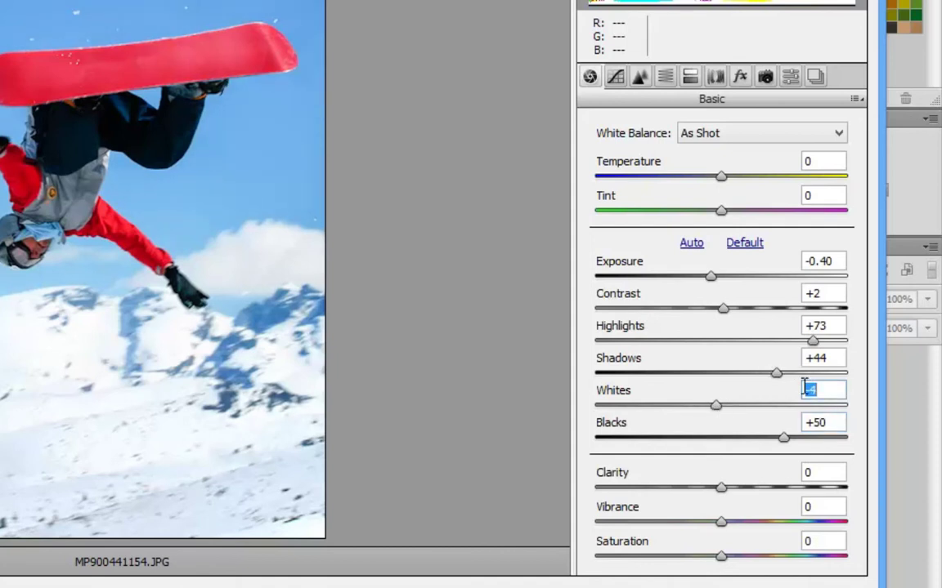
{"action": "left_click_drag", "start_coordinate": [775, 374], "coordinate": [790, 379]}
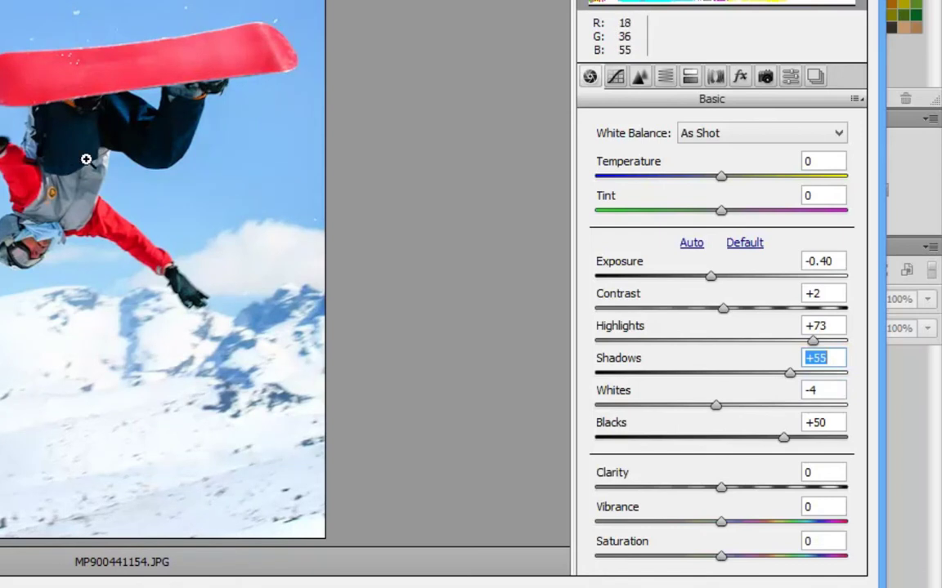
- Set the photo's clarity to +20, vibrance to -1 and saturation to +32
{"action": "left_click_drag", "start_coordinate": [721, 485], "coordinate": [737, 488]}
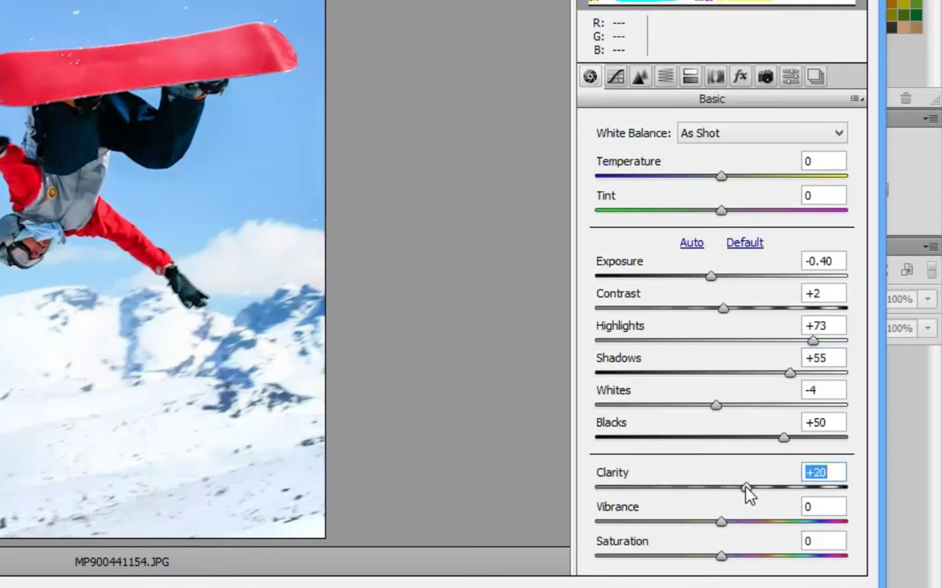
{"action": "left_click", "coordinate": [722, 523]}
{"action": "left_click_drag", "start_coordinate": [722, 523], "coordinate": [773, 562]}
{"action": "left_click_drag", "start_coordinate": [728, 562], "coordinate": [763, 556]}
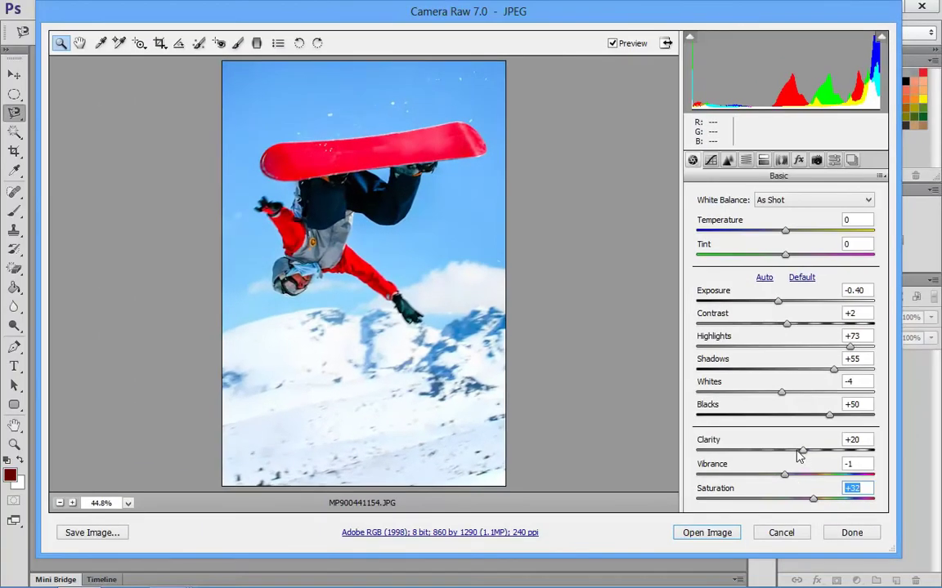
- Compare the Strong Contrast and Medium Contrast point tone curves on the RGB channel and apply Strong Contrast
{"action": "left_click", "coordinate": [711, 161]}
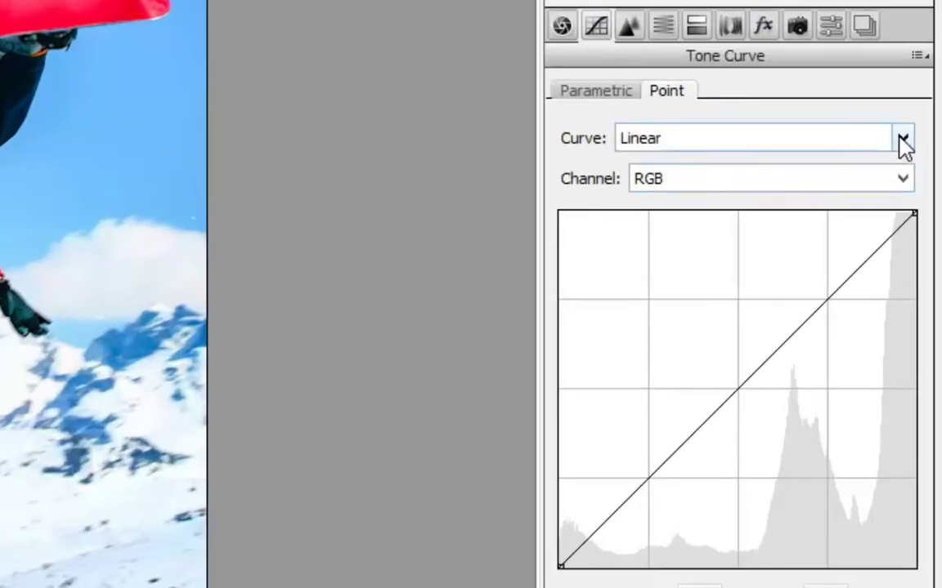
{"action": "left_click", "coordinate": [902, 140]}
{"action": "left_click", "coordinate": [752, 225]}
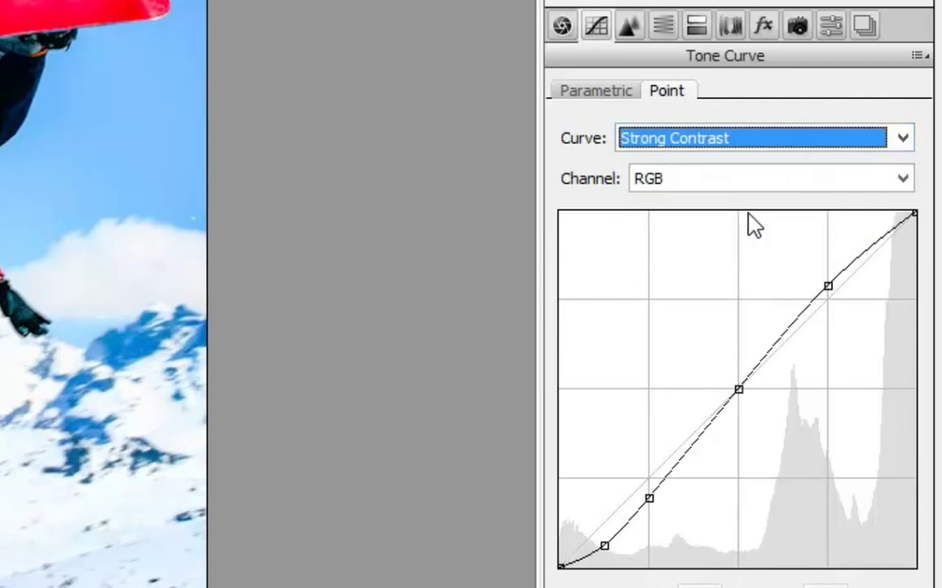
{"action": "left_click", "coordinate": [902, 141]}
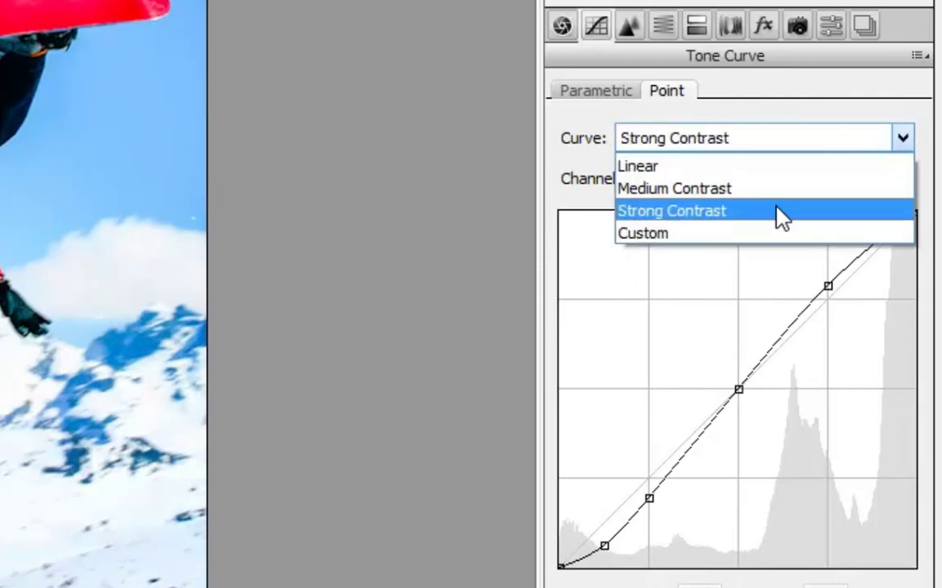
{"action": "left_click", "coordinate": [777, 188]}
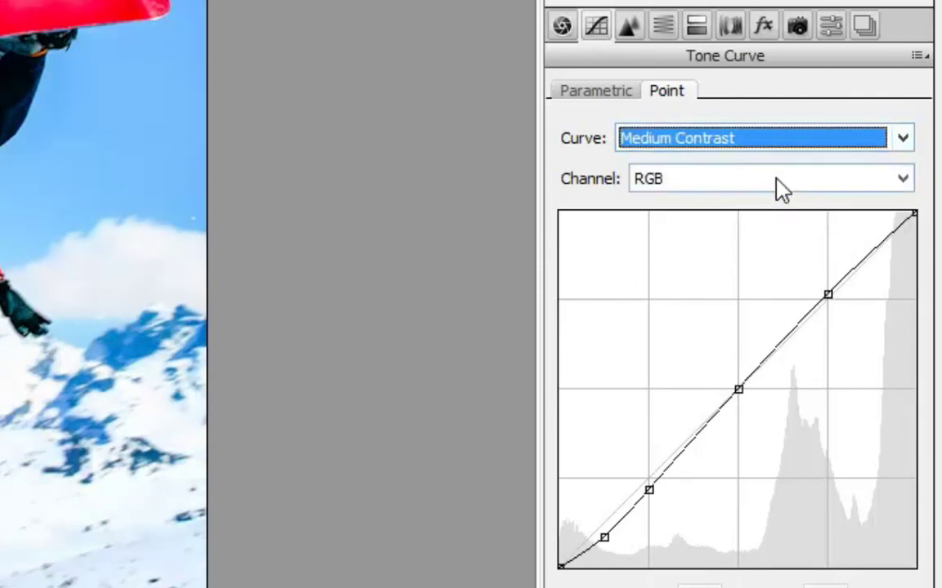
{"action": "left_click", "coordinate": [901, 140]}
{"action": "left_click", "coordinate": [746, 227]}
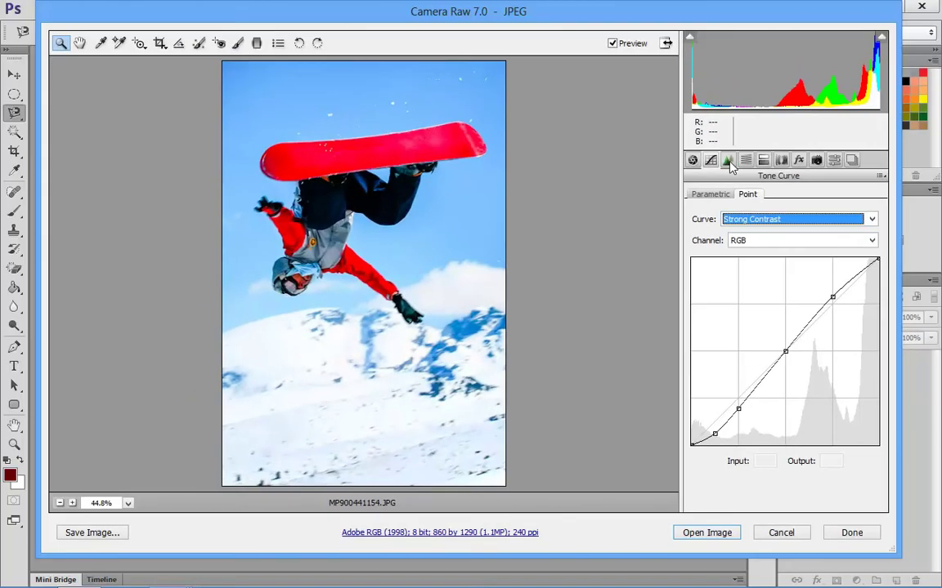
- Look over the available lens correction, effects and camera calibration settings
{"action": "left_click", "coordinate": [781, 161]}
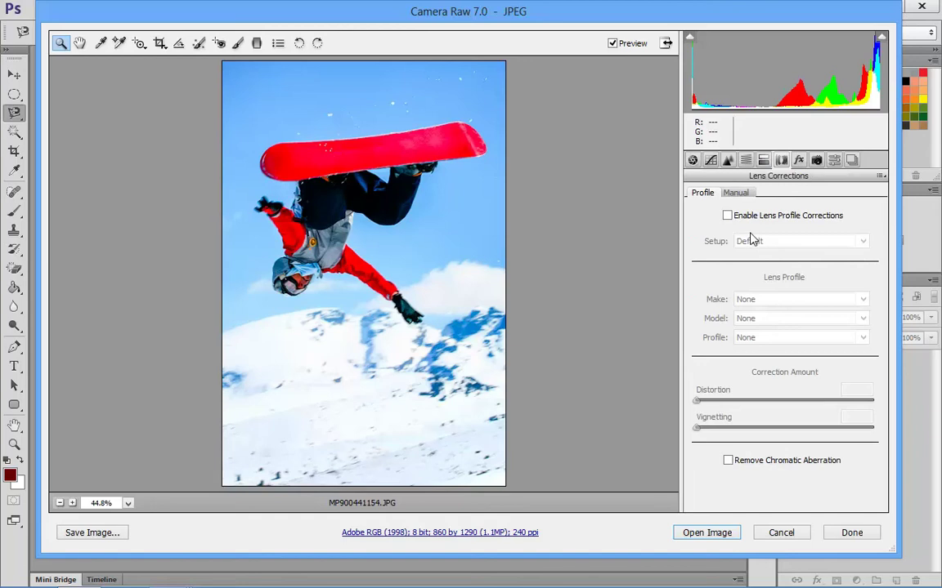
{"action": "left_click", "coordinate": [799, 161]}
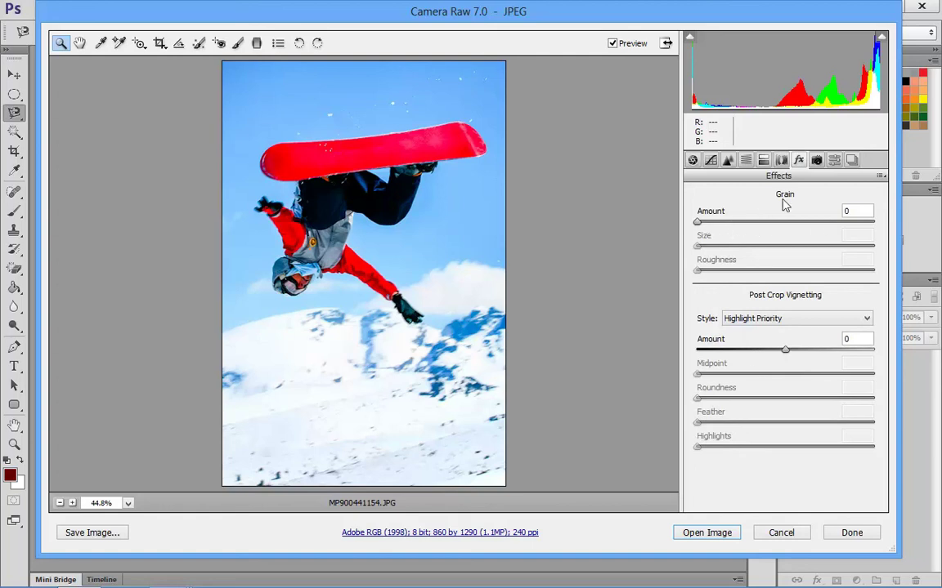
{"action": "left_click", "coordinate": [816, 161]}
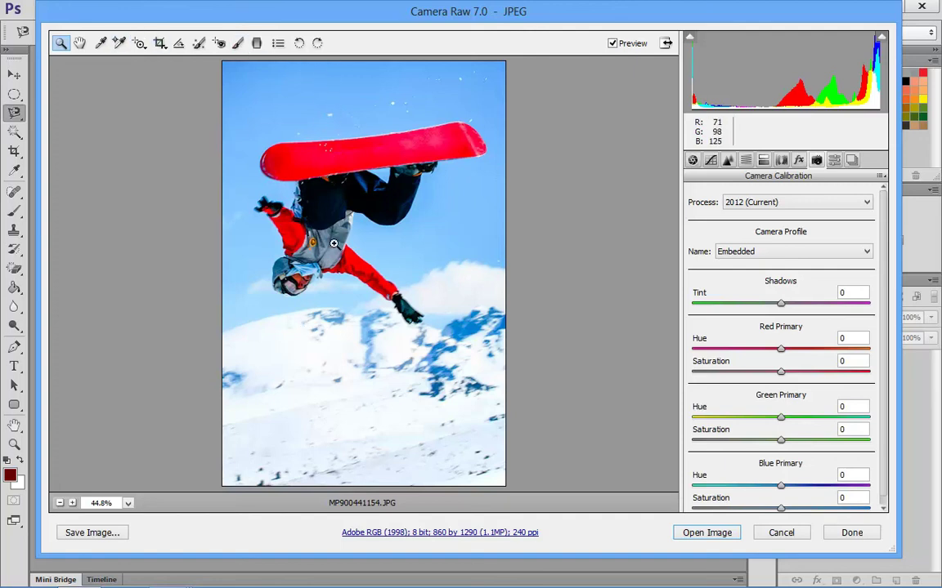
- Apply a graduated filter from the photo's upper edge down to just below the snowboard, with temperature -84 and exposure -2.40
{"action": "left_click", "coordinate": [256, 44]}
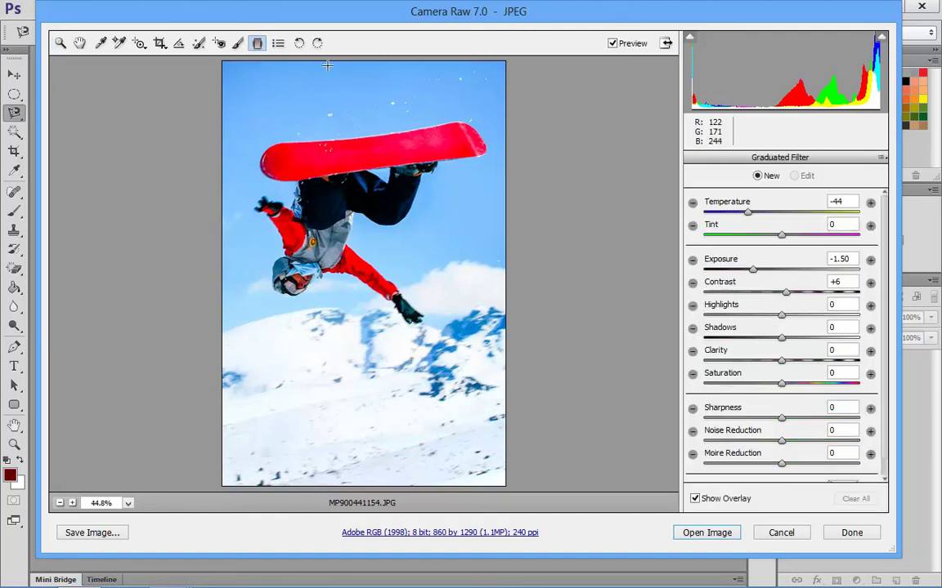
{"action": "left_click_drag", "start_coordinate": [330, 63], "coordinate": [330, 181]}
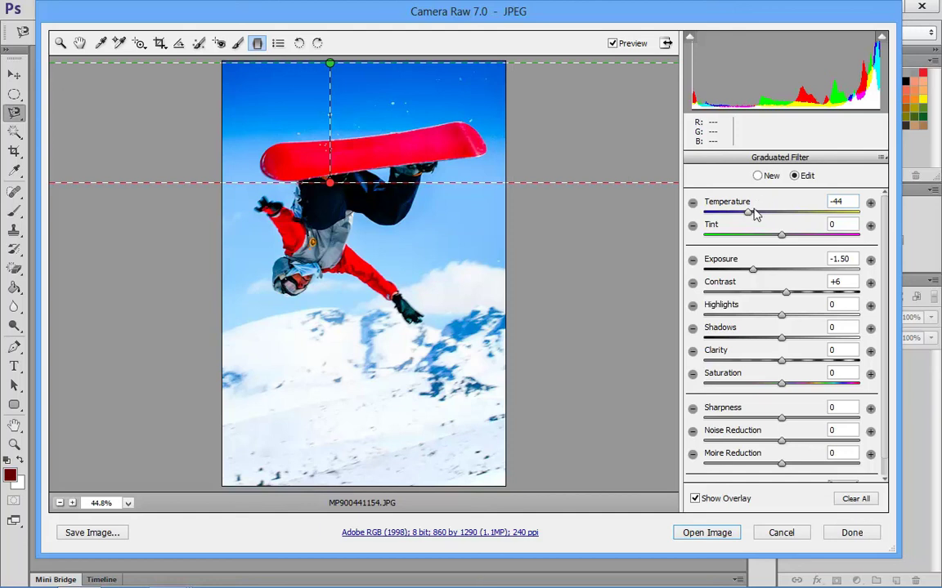
{"action": "left_click_drag", "start_coordinate": [747, 212], "coordinate": [716, 215]}
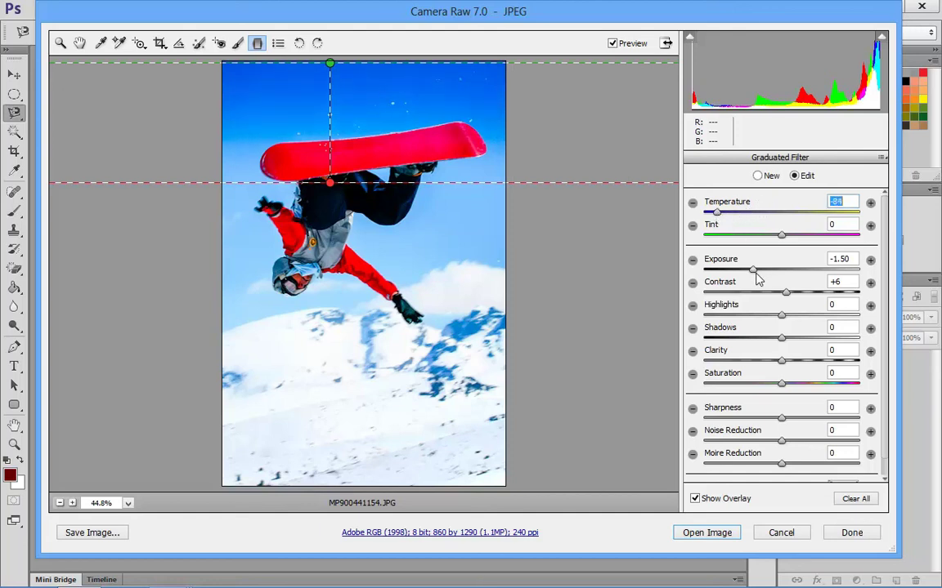
{"action": "left_click_drag", "start_coordinate": [753, 273], "coordinate": [742, 277]}
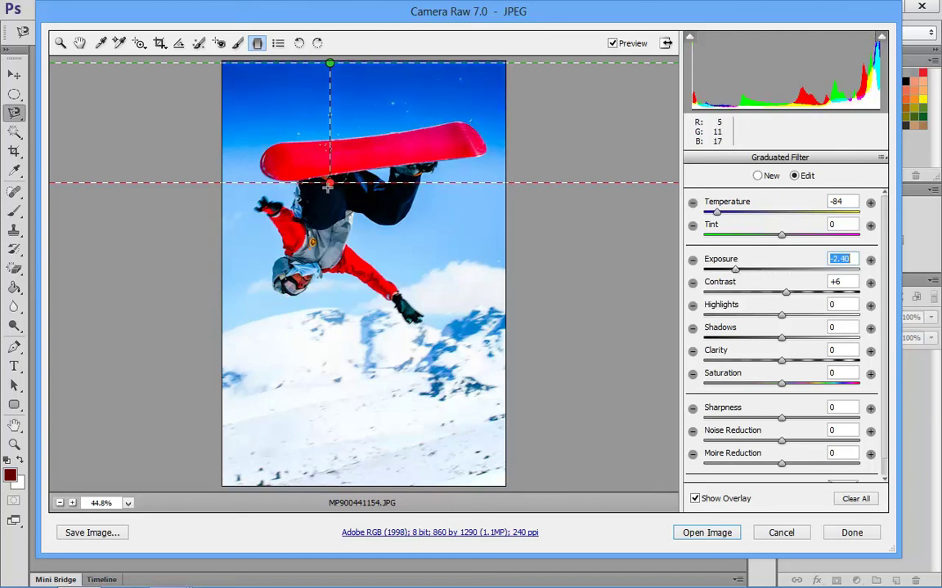
{"action": "left_click_drag", "start_coordinate": [327, 185], "coordinate": [332, 206]}
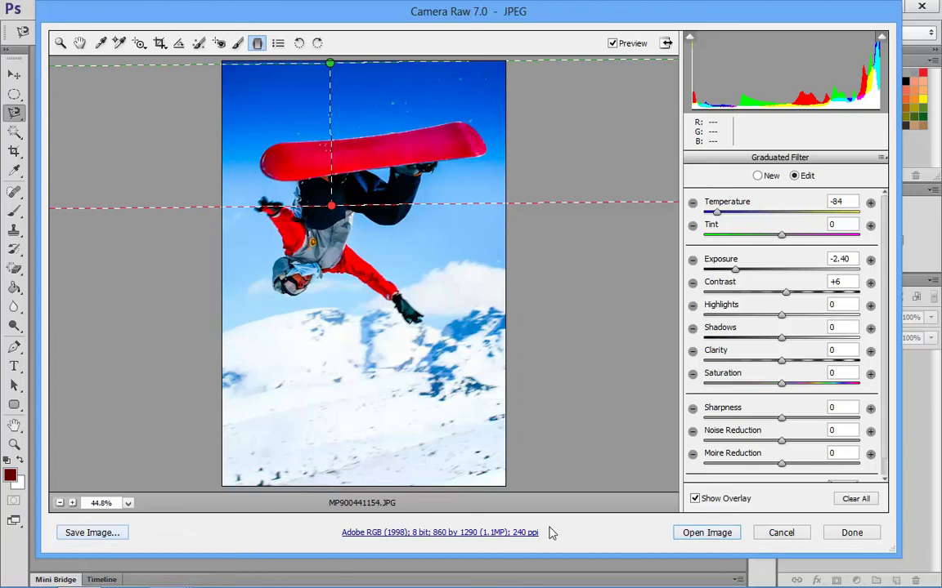
- Open the adjusted snowboarder photo from Camera Raw in Photoshop and duplicate the Background layer
{"action": "left_click", "coordinate": [709, 536]}
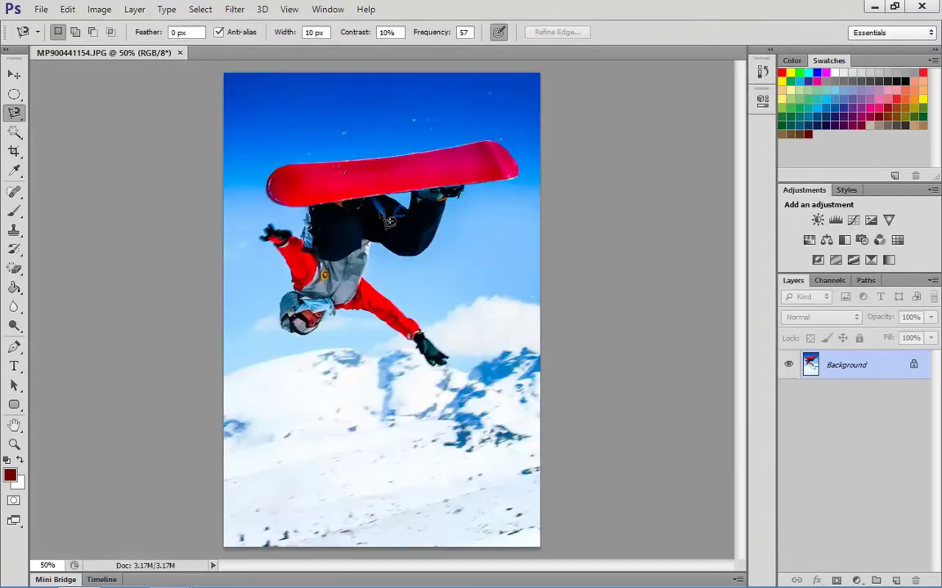
{"action": "left_click", "coordinate": [14, 75]}
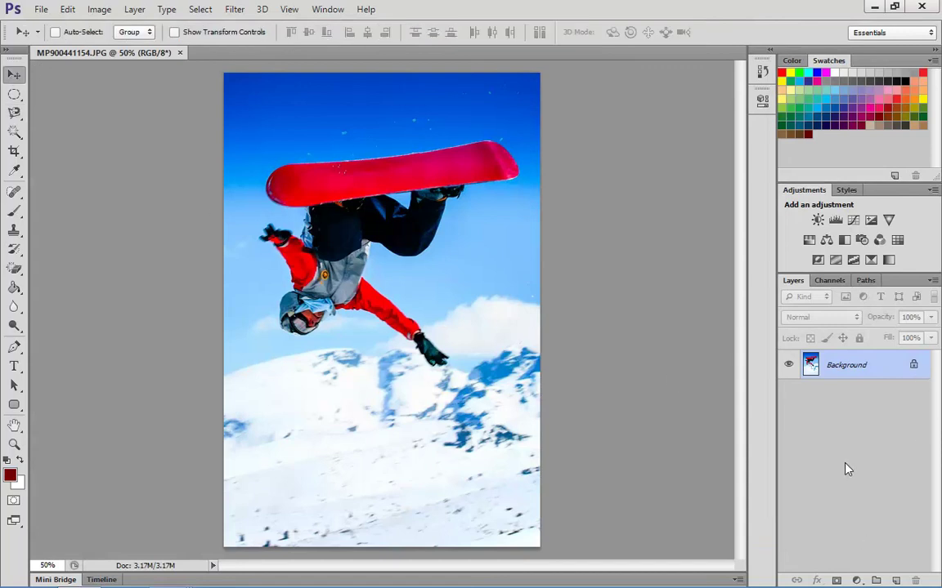
{"action": "key", "text": "ctrl+j"}
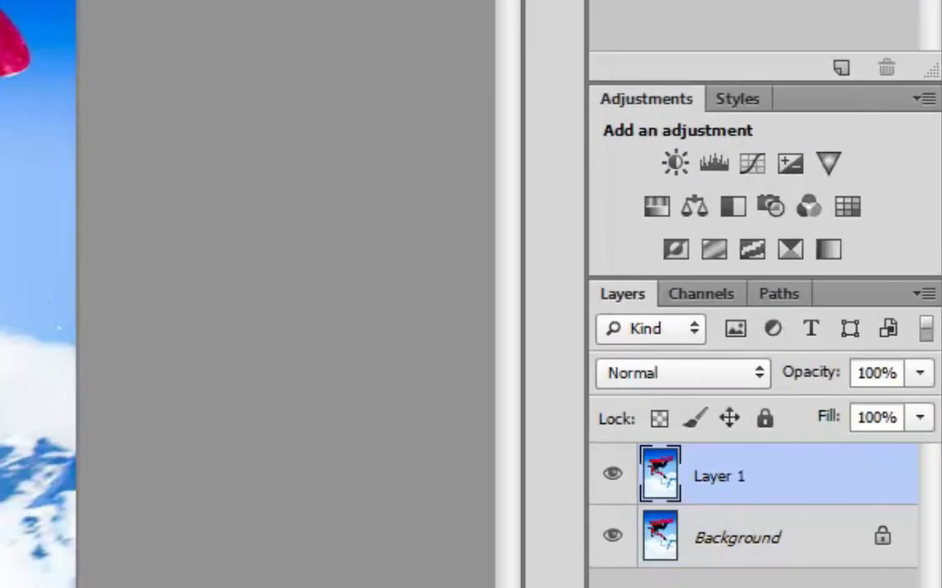
- Set the duplicate layer's blend mode to Soft Light and compare the photo with the layer hidden and shown
{"action": "left_click", "coordinate": [765, 383]}
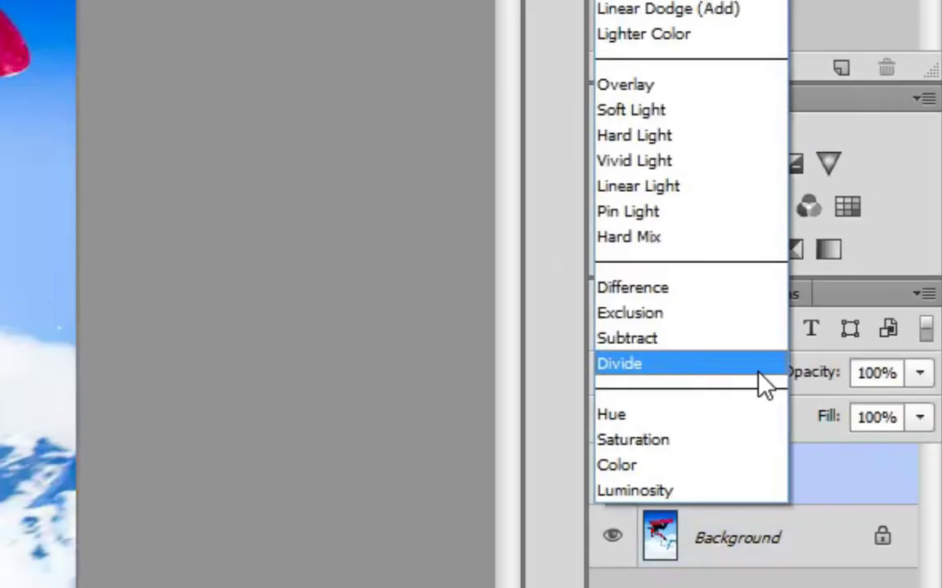
{"action": "left_click", "coordinate": [668, 113]}
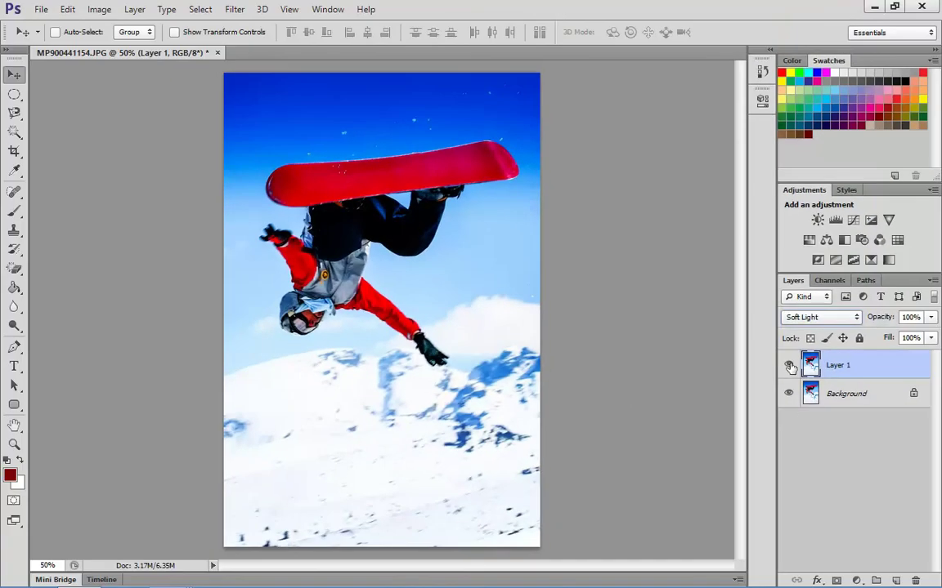
{"action": "left_click", "coordinate": [612, 475]}
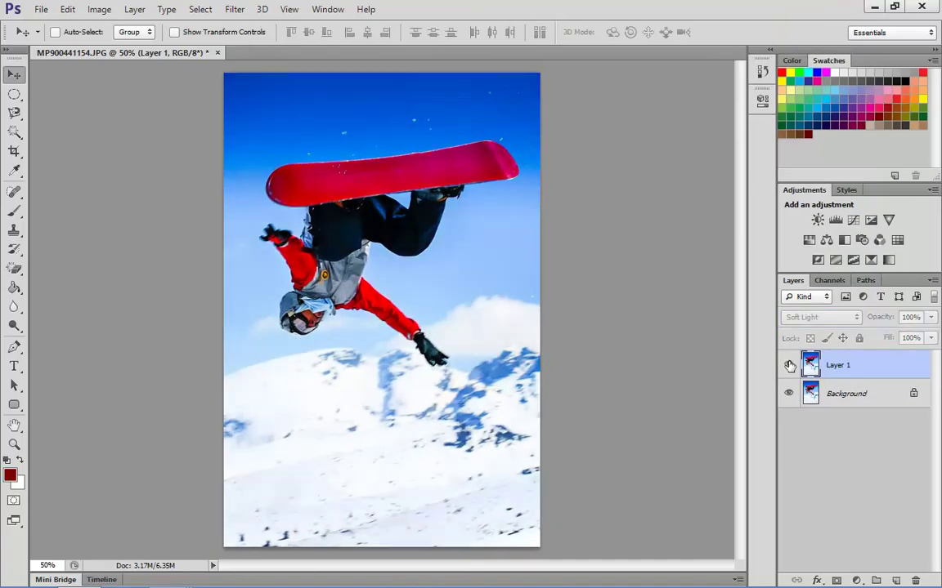
{"action": "left_click", "coordinate": [790, 366]}
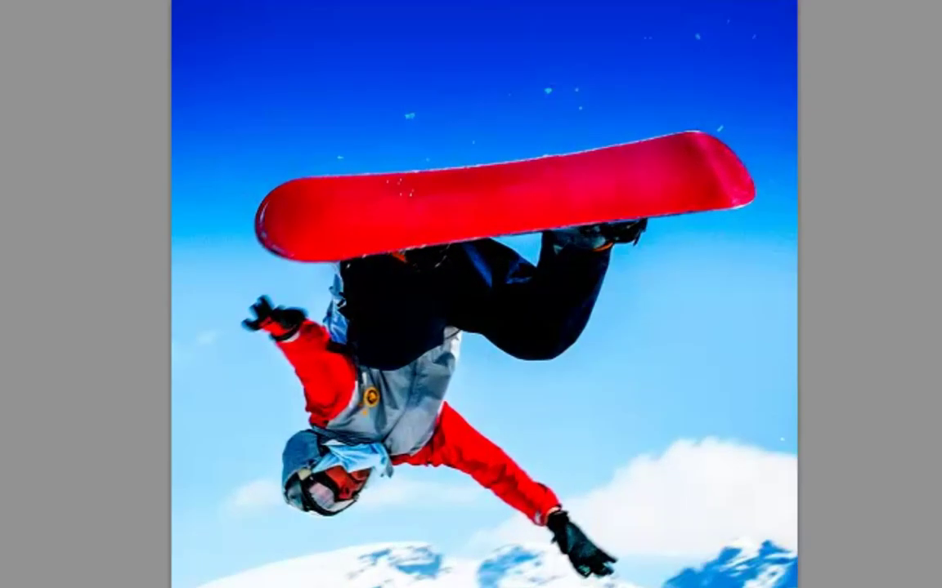